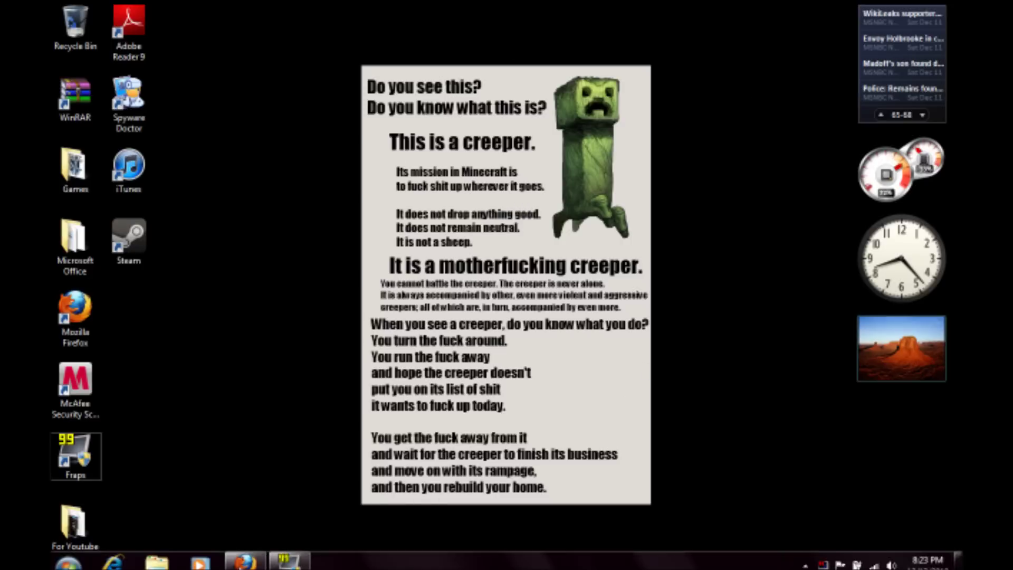
Search Google for 'minecraft skins' and open The Skindex result.
{"action": "left_click", "coordinate": [246, 557]}
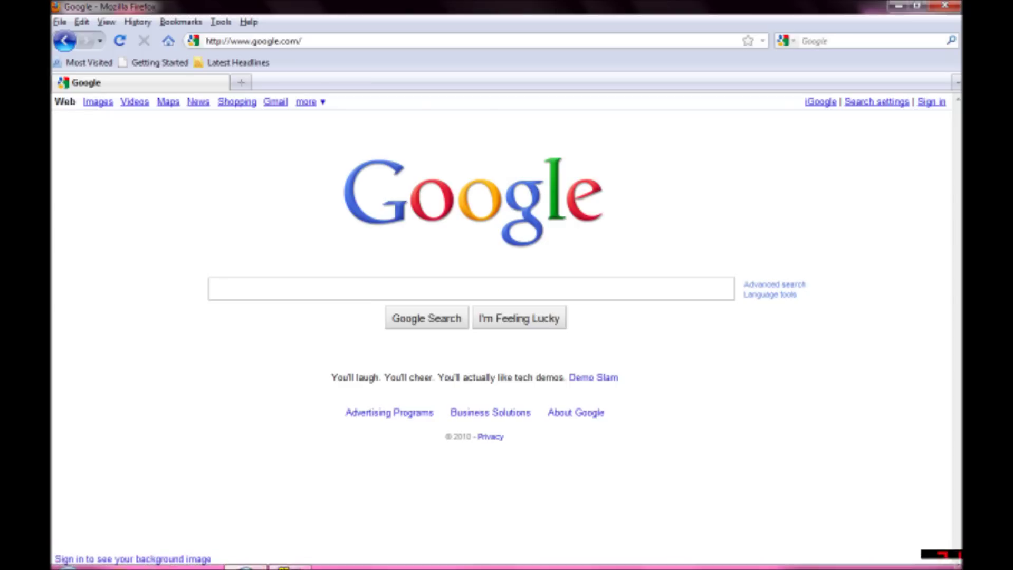
{"action": "type", "text": "minecraf"}
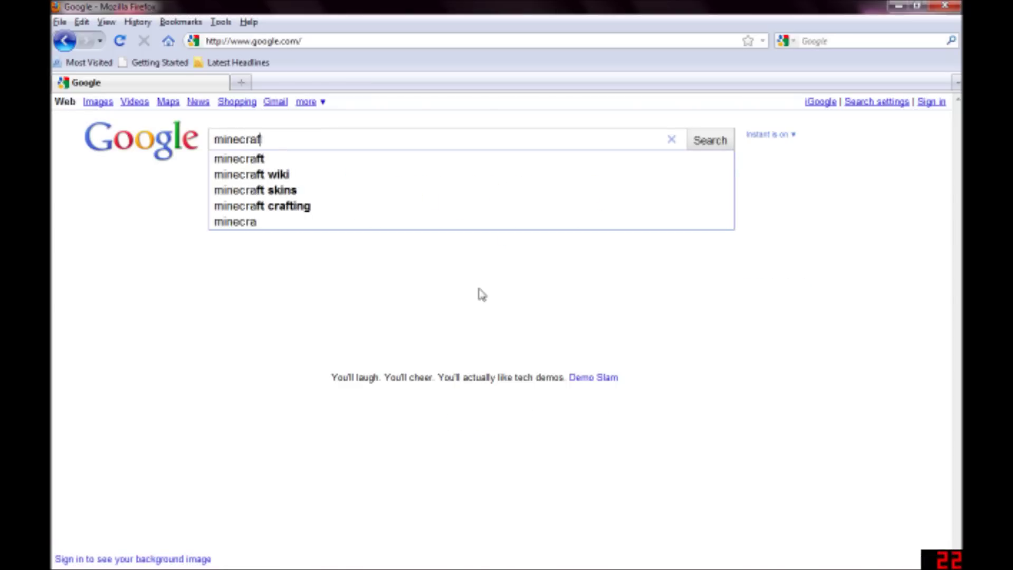
{"action": "type", "text": "t skins"}
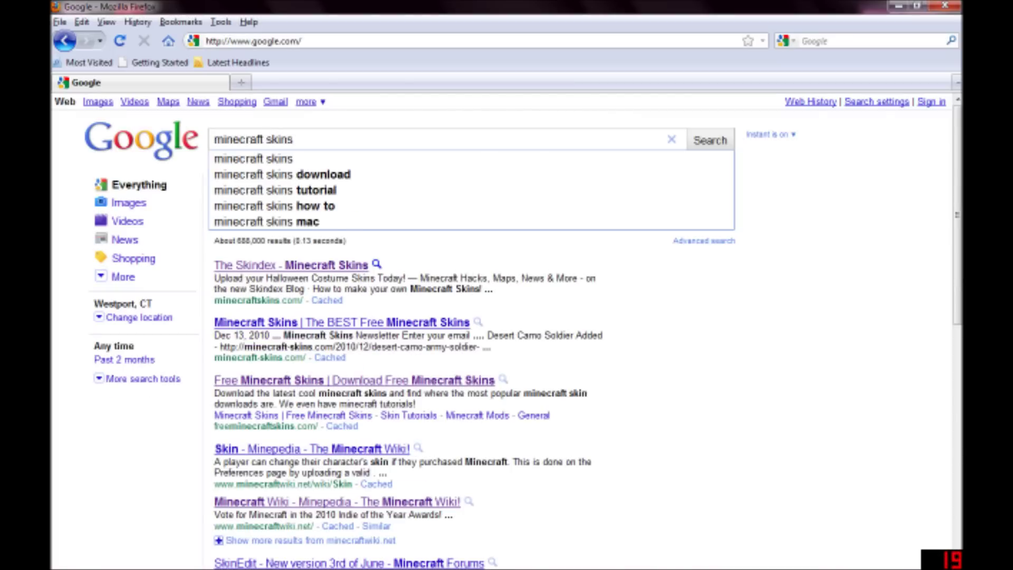
{"action": "mouse_move", "coordinate": [421, 272]}
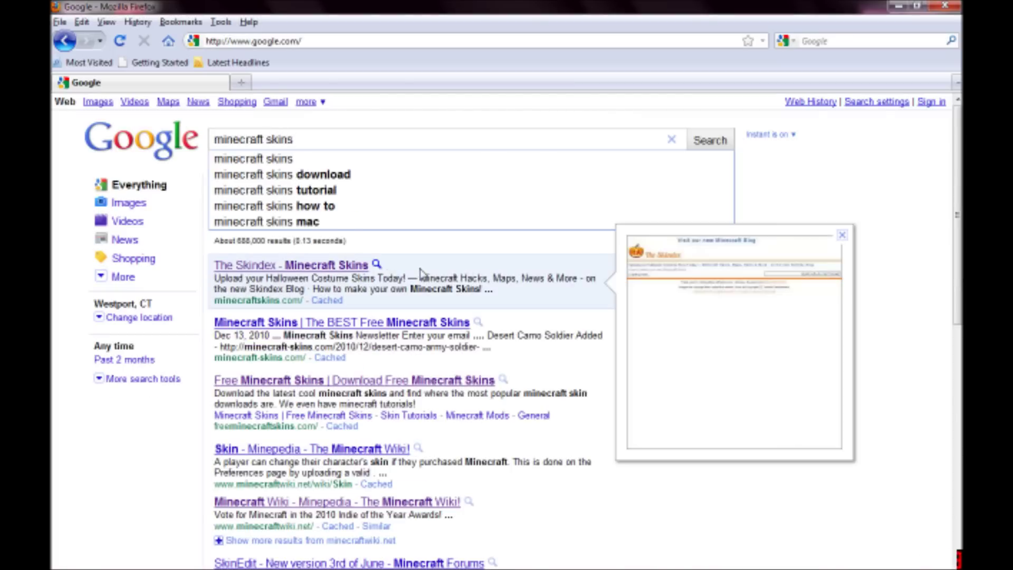
{"action": "left_click", "coordinate": [314, 266]}
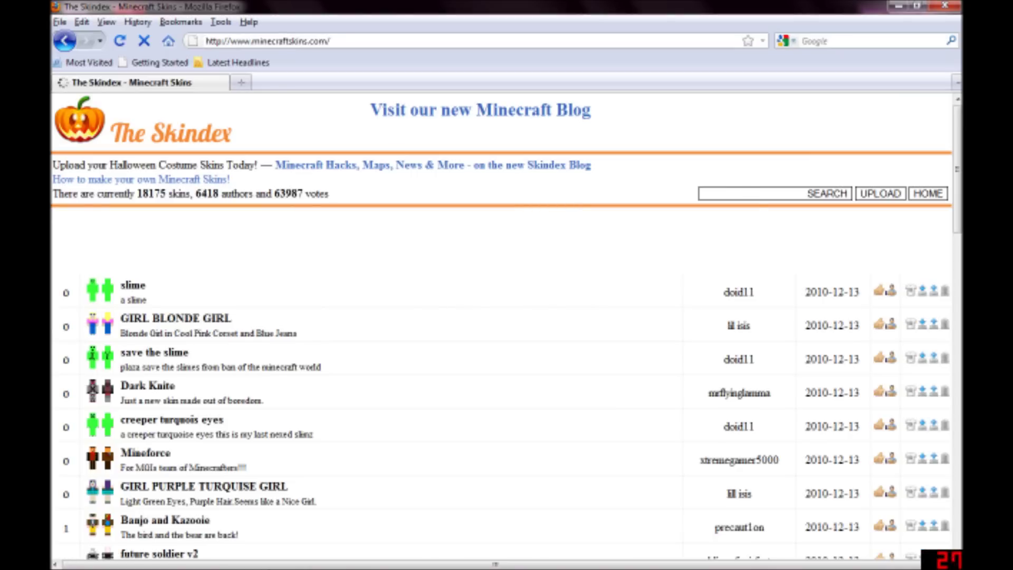
Search The Skindex for 'santa' and browse down through the Santa skin results.
{"action": "type", "text": "santa"}
{"action": "key", "text": "Return"}
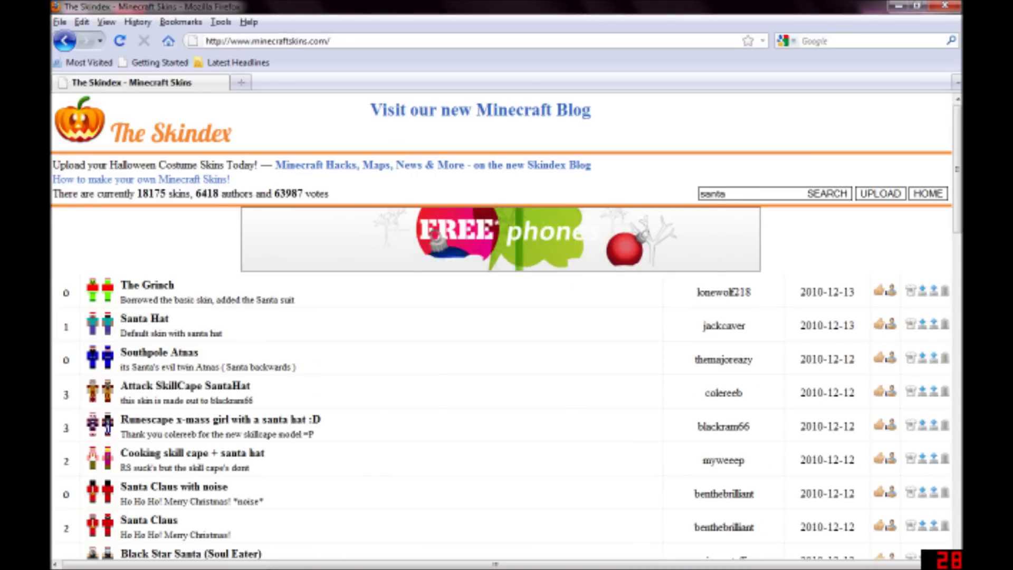
{"action": "scroll", "coordinate": [581, 369], "scroll_direction": "down", "scroll_amount": 15}
{"action": "scroll", "coordinate": [591, 338], "scroll_direction": "down", "scroll_amount": 12}
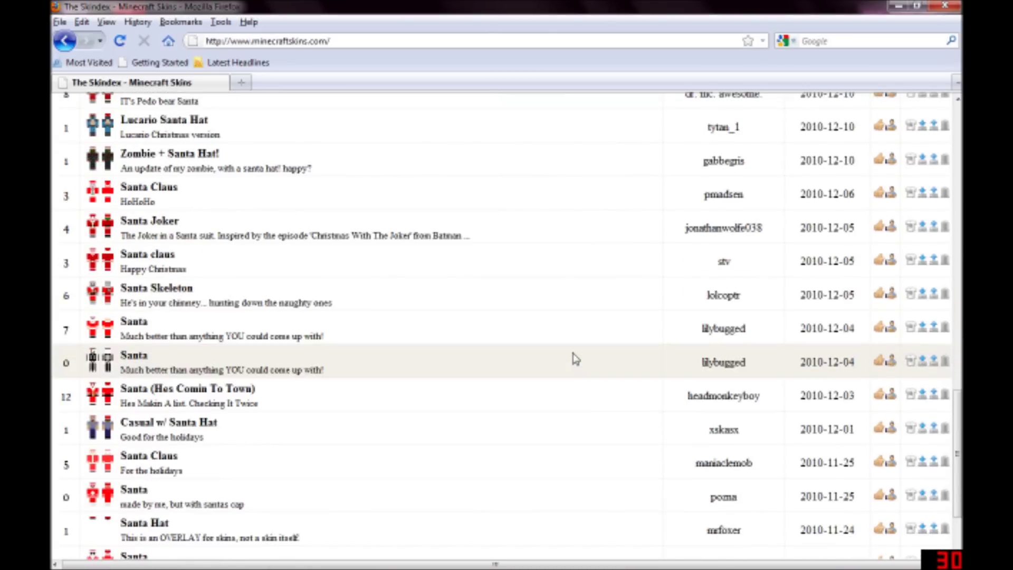
{"action": "scroll", "coordinate": [576, 362], "scroll_direction": "down", "scroll_amount": 10}
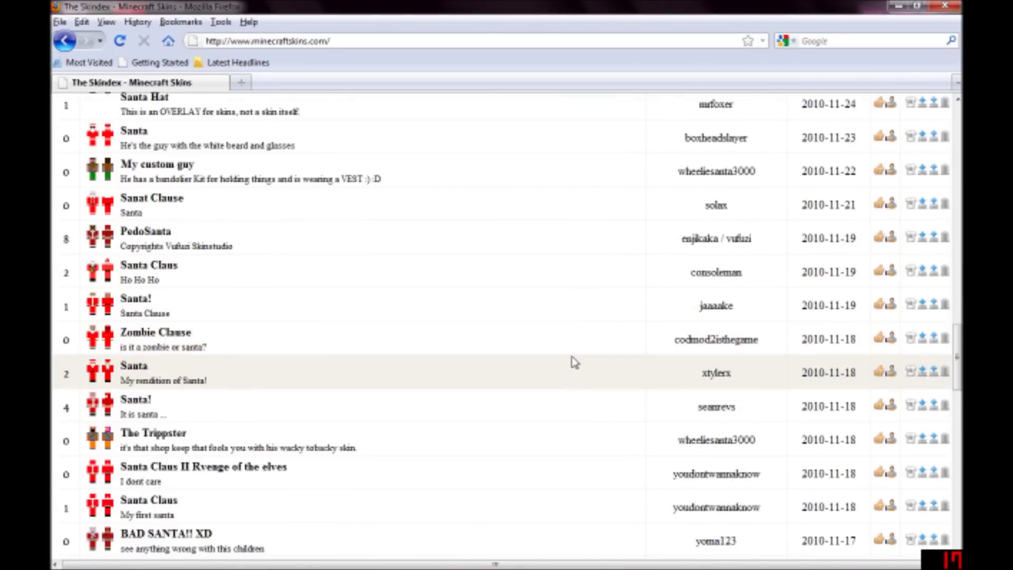
{"action": "scroll", "coordinate": [575, 363], "scroll_direction": "down", "scroll_amount": 10}
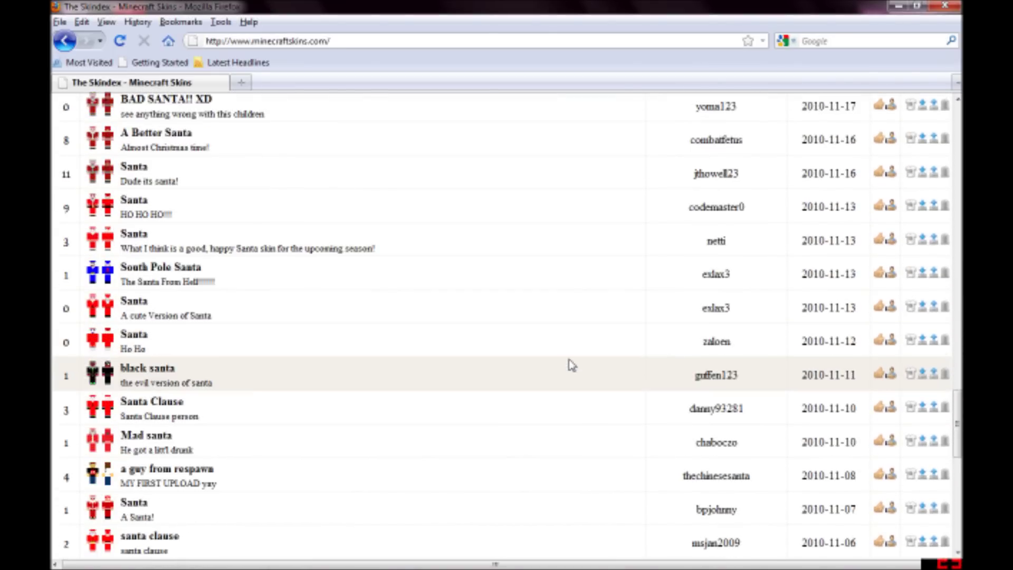
{"action": "scroll", "coordinate": [565, 375], "scroll_direction": "down", "scroll_amount": 10}
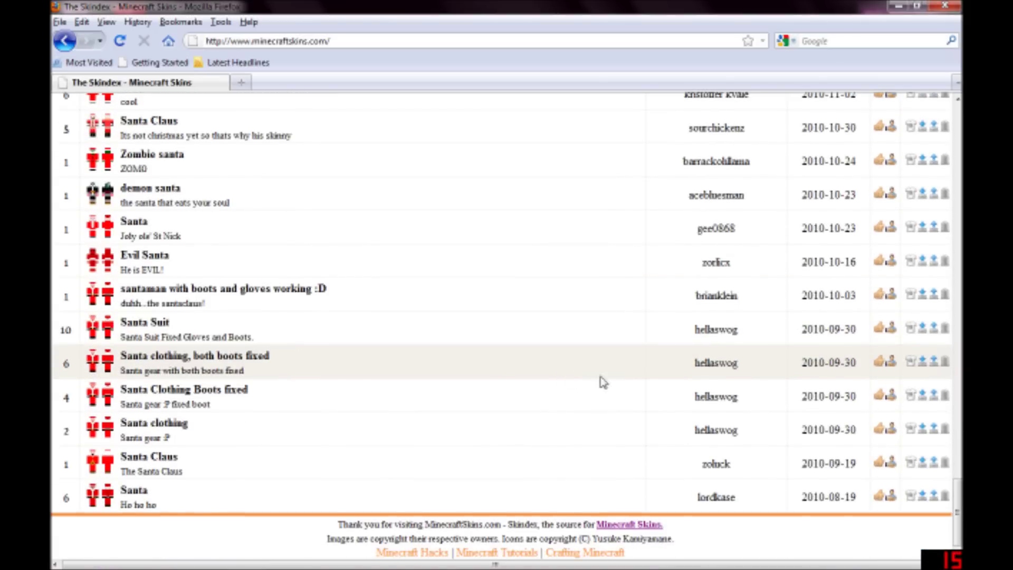
{"action": "left_click_drag", "start_coordinate": [957, 506], "coordinate": [958, 127]}
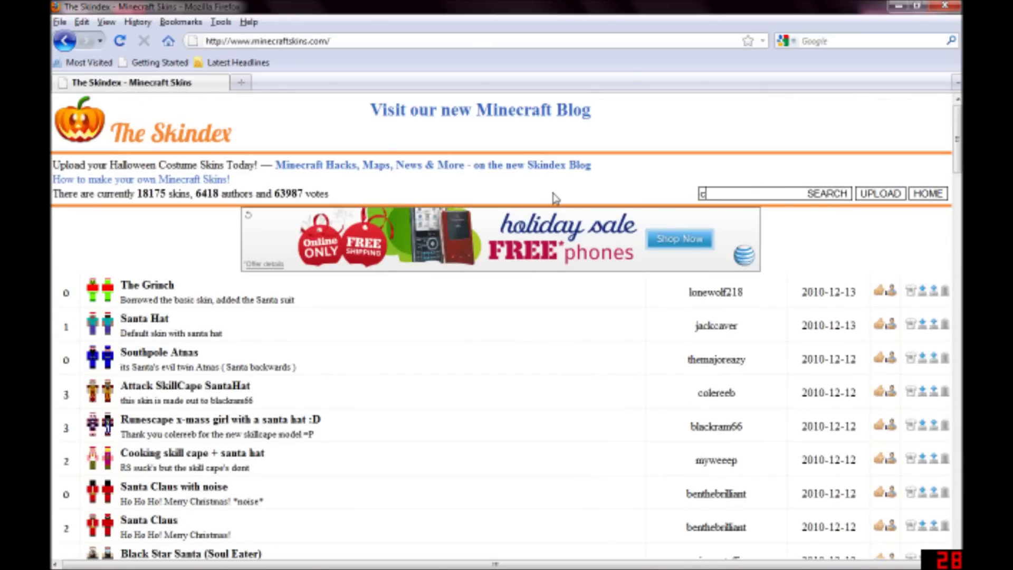
Search for 'creeper suit' and preview the Creeper Suit skin at full size.
{"action": "type", "text": "it"}
{"action": "key", "text": "Return"}
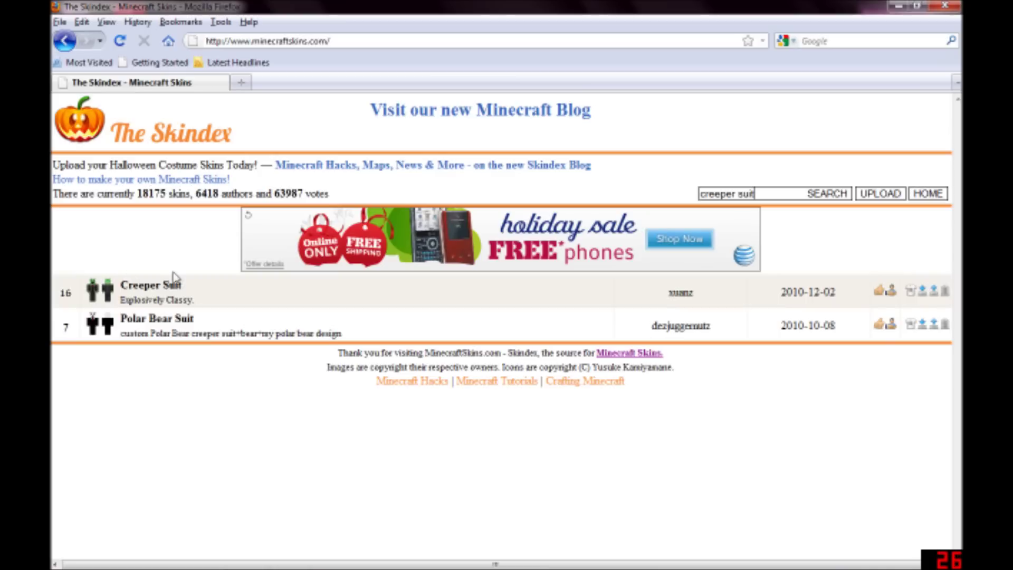
{"action": "left_click", "coordinate": [109, 294]}
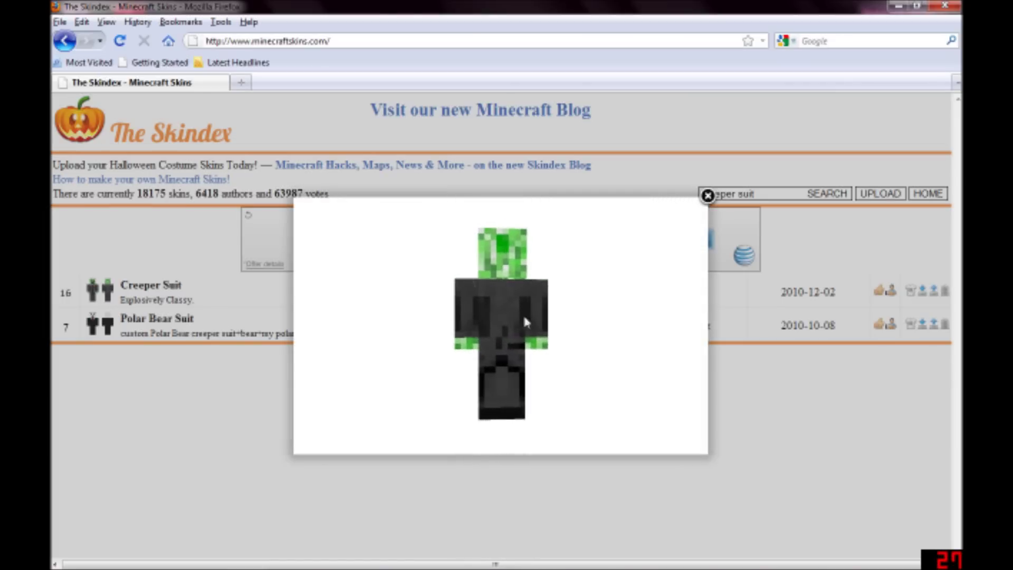
{"action": "left_click", "coordinate": [708, 196]}
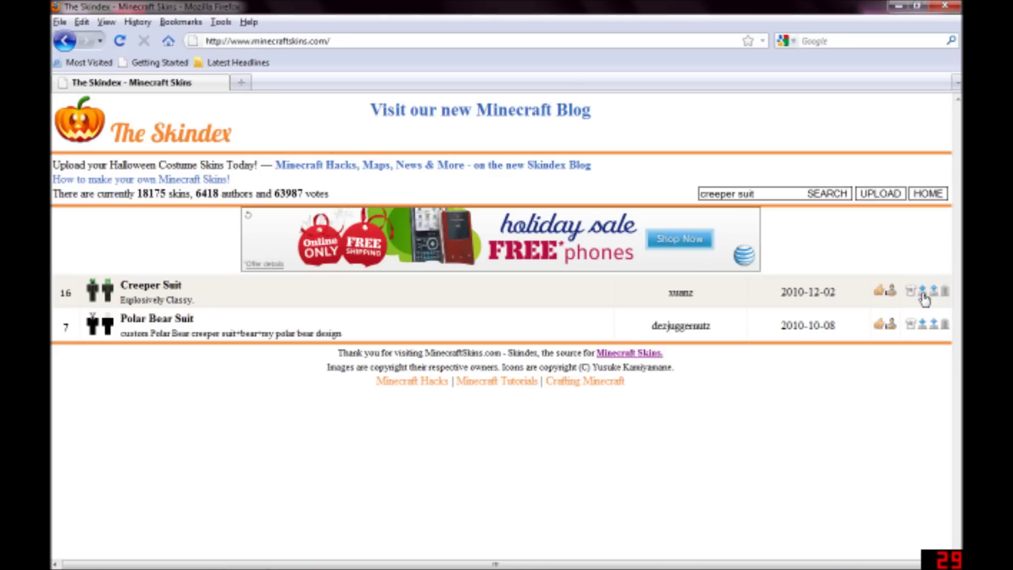
Download the Creeper Suit skin, saving it as Creeper Suit.png.
{"action": "left_click", "coordinate": [923, 293]}
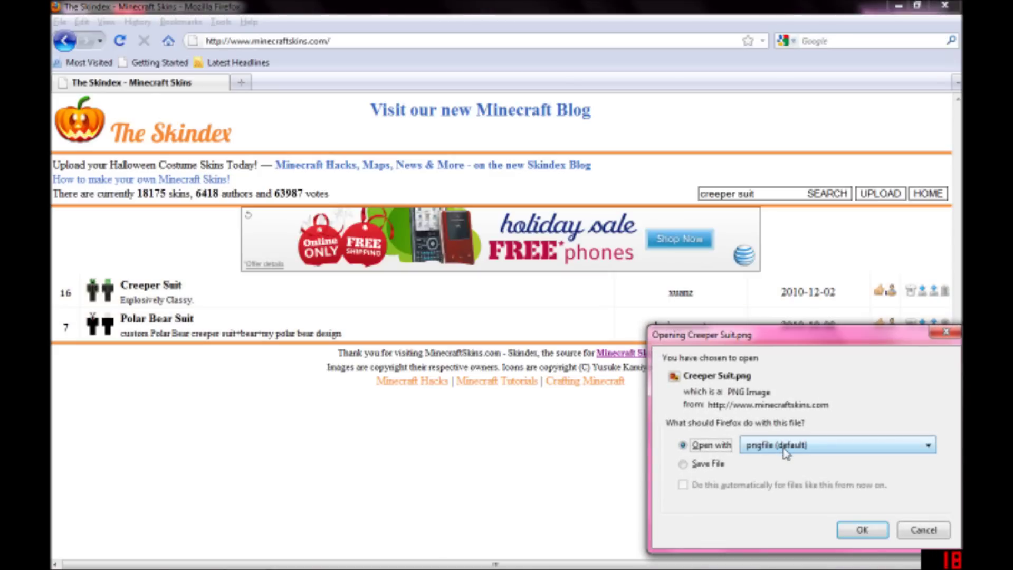
{"action": "left_click", "coordinate": [684, 464]}
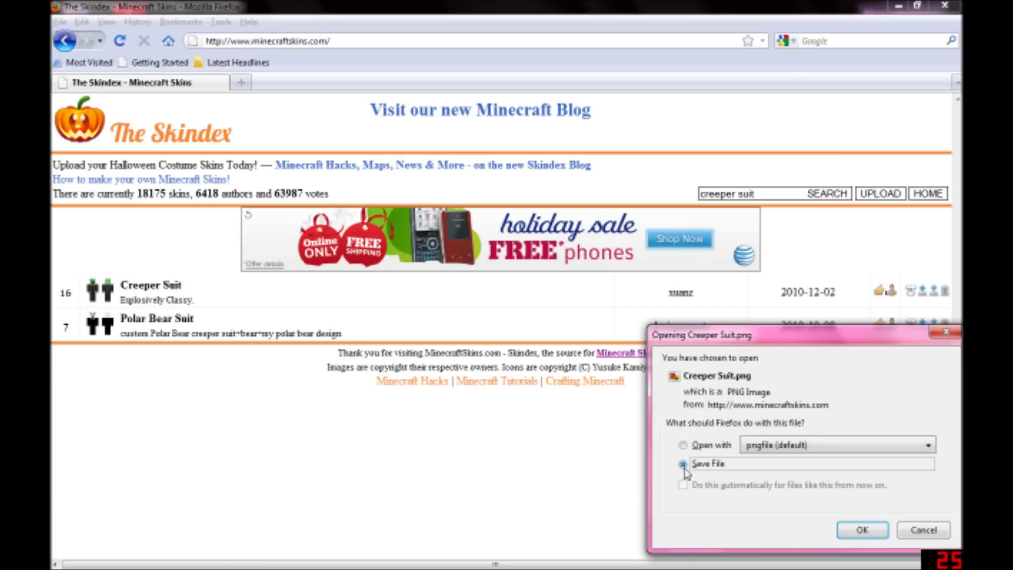
{"action": "left_click", "coordinate": [858, 534]}
Open the folder of the downloaded Creeper Suit.png and move the file onto the desktop.
{"action": "left_click", "coordinate": [897, 7]}
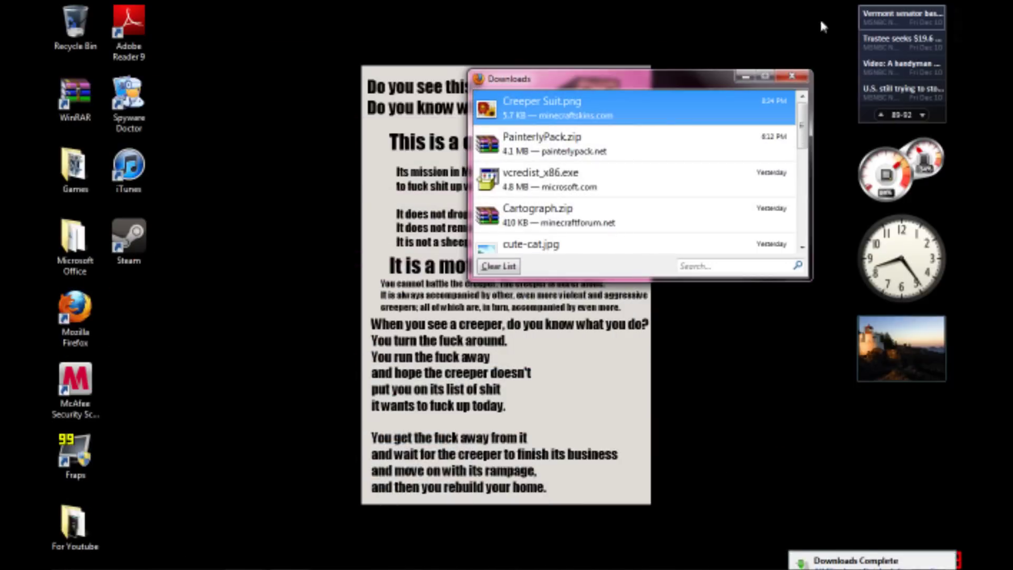
{"action": "right_click", "coordinate": [556, 117]}
{"action": "left_click", "coordinate": [560, 130]}
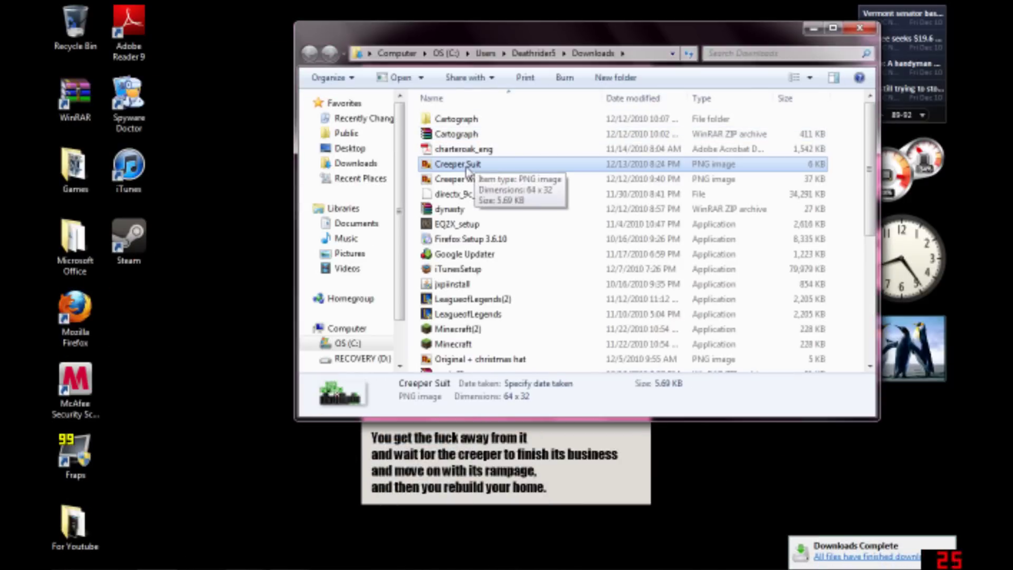
{"action": "left_click_drag", "start_coordinate": [465, 164], "coordinate": [212, 349]}
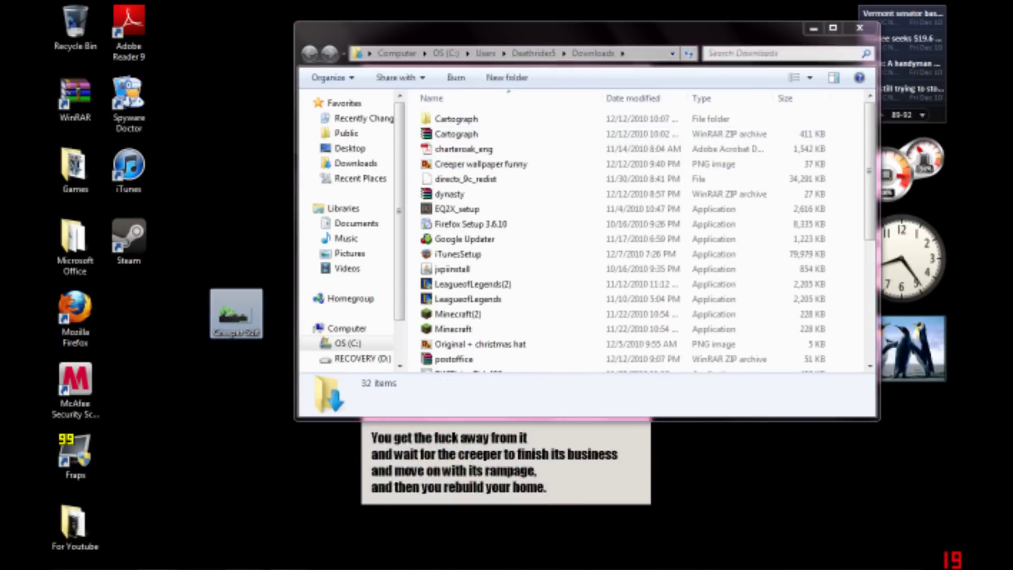
Close the Downloads folder, dismiss the downloads list and bring Firefox back up.
{"action": "left_click", "coordinate": [859, 30]}
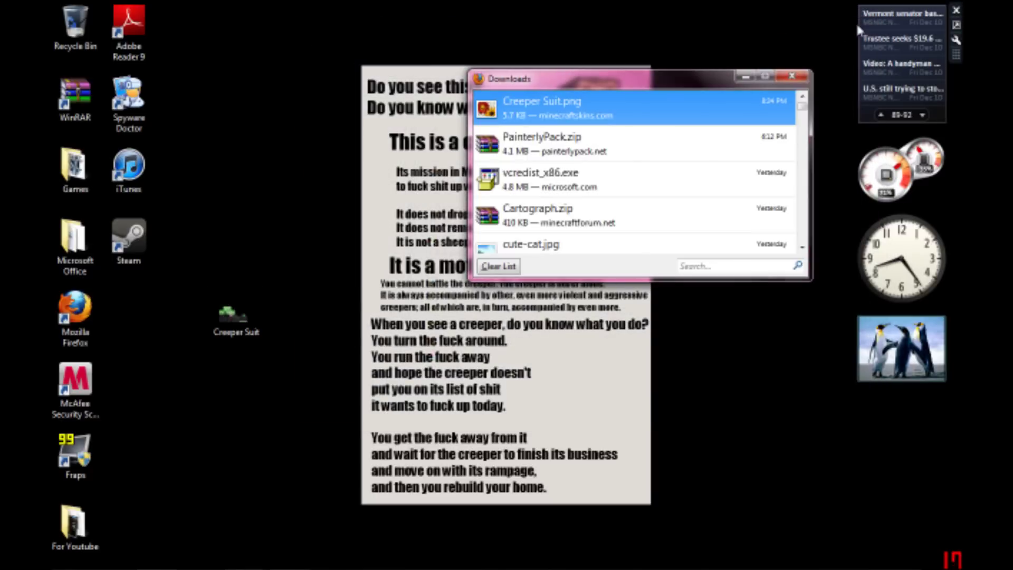
{"action": "left_click", "coordinate": [478, 248]}
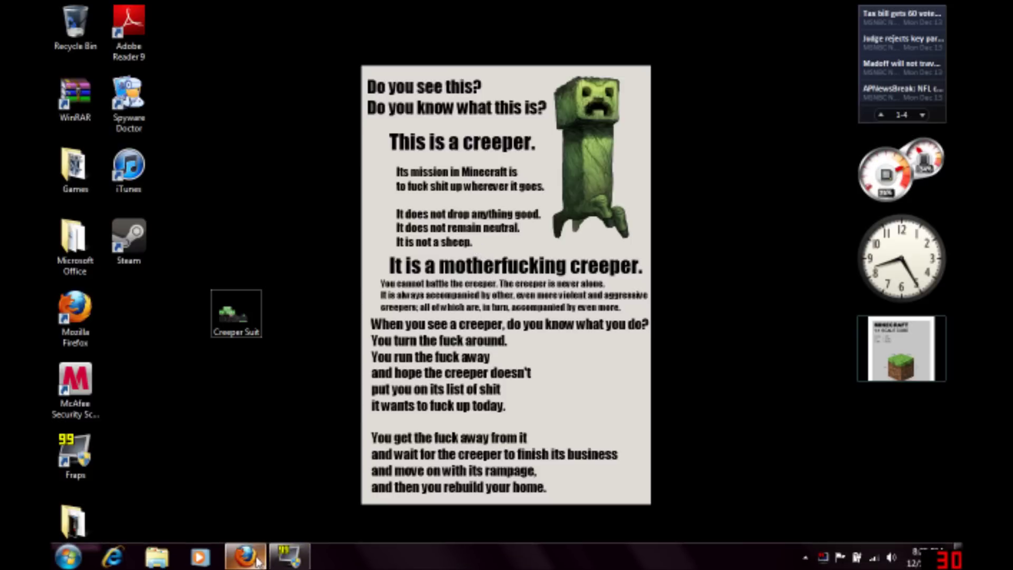
{"action": "left_click", "coordinate": [245, 557]}
{"action": "left_click", "coordinate": [285, 42]}
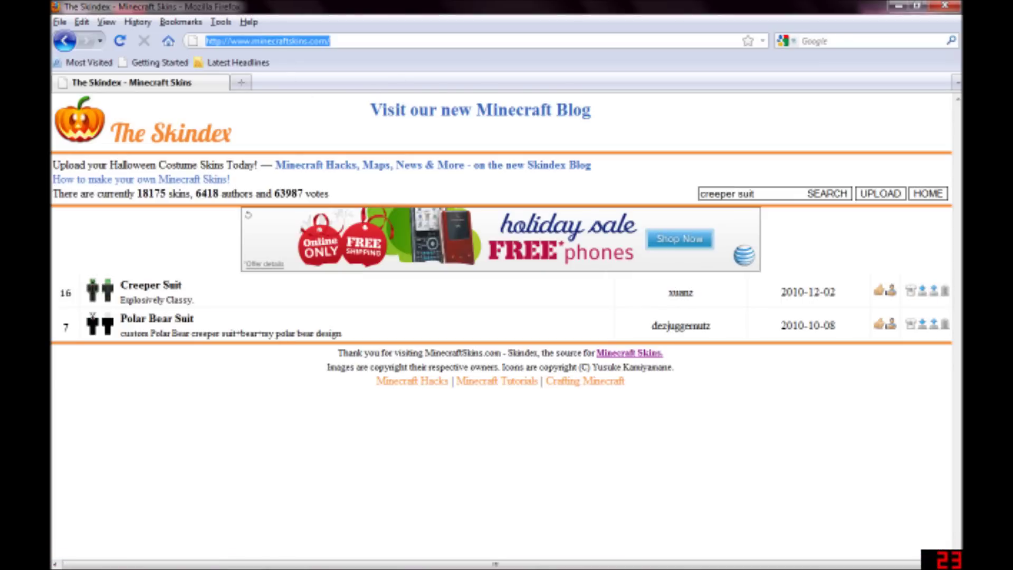
{"action": "type", "text": "www.google.c"}
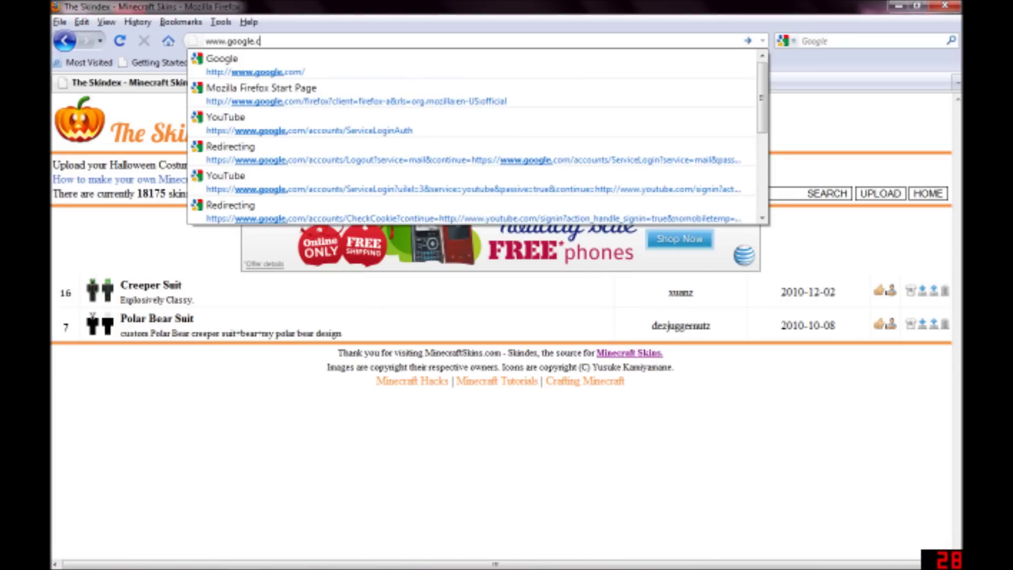
{"action": "type", "text": "oim"}
{"action": "key", "text": "BackSpace"}
{"action": "key", "text": "BackSpace"}
{"action": "type", "text": "m"}
{"action": "key", "text": "Return"}
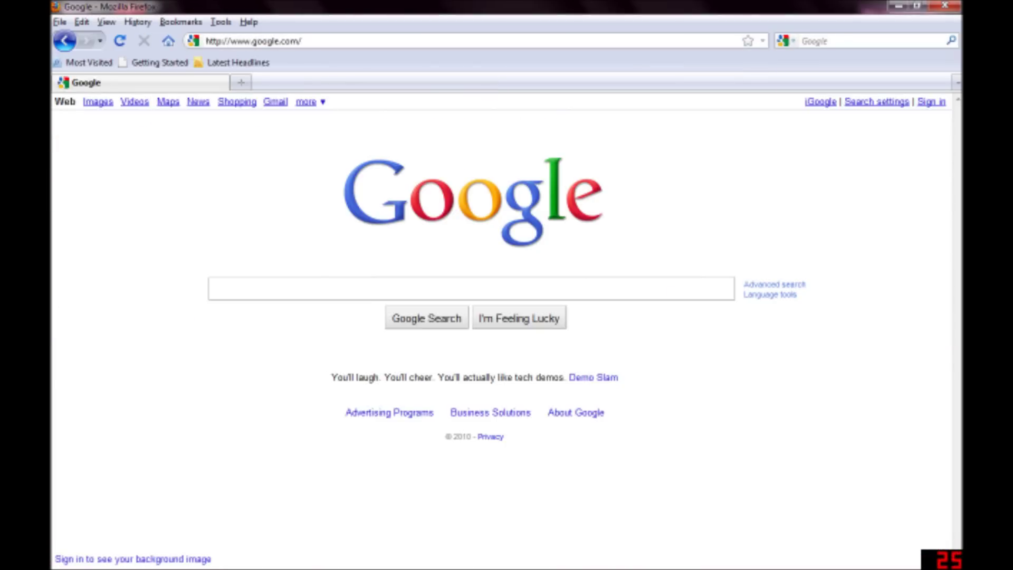
{"action": "type", "text": "minecraft"}
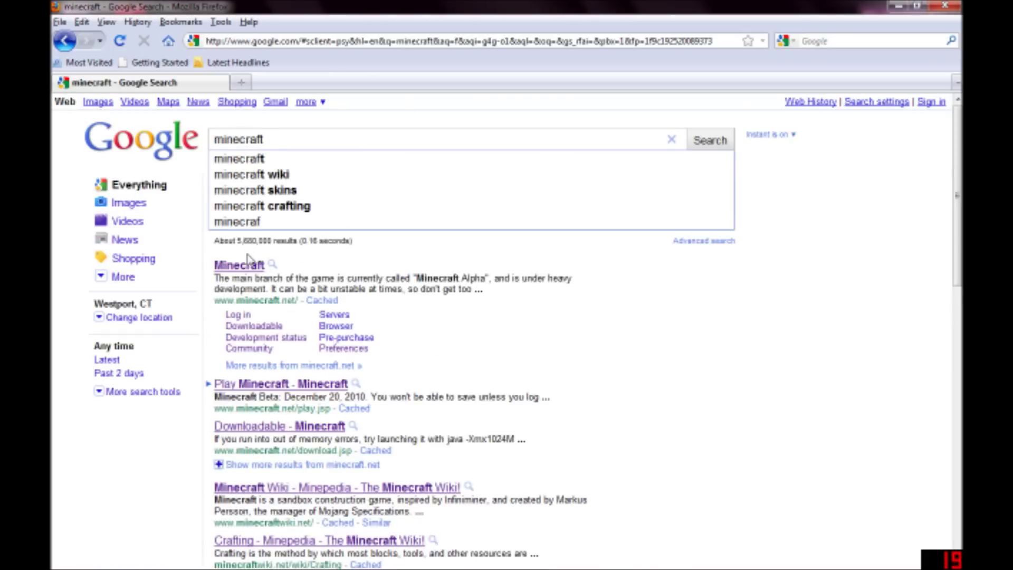
Open minecraft.net from the results and log in with the saved credentials.
{"action": "left_click", "coordinate": [252, 271]}
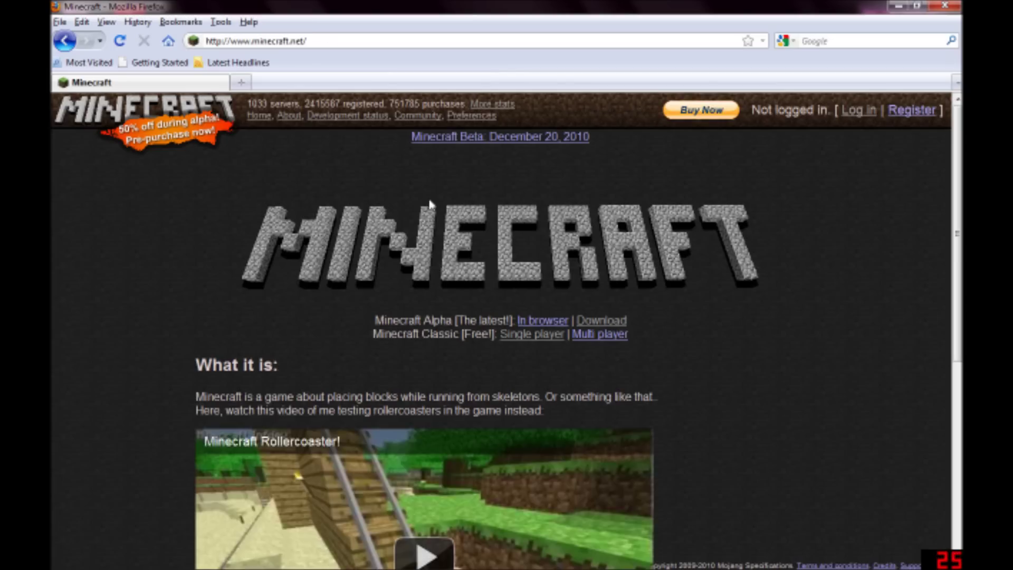
{"action": "scroll", "coordinate": [438, 222], "scroll_direction": "down", "scroll_amount": 5}
{"action": "scroll", "coordinate": [445, 242], "scroll_direction": "up", "scroll_amount": 5}
{"action": "left_click", "coordinate": [859, 111]}
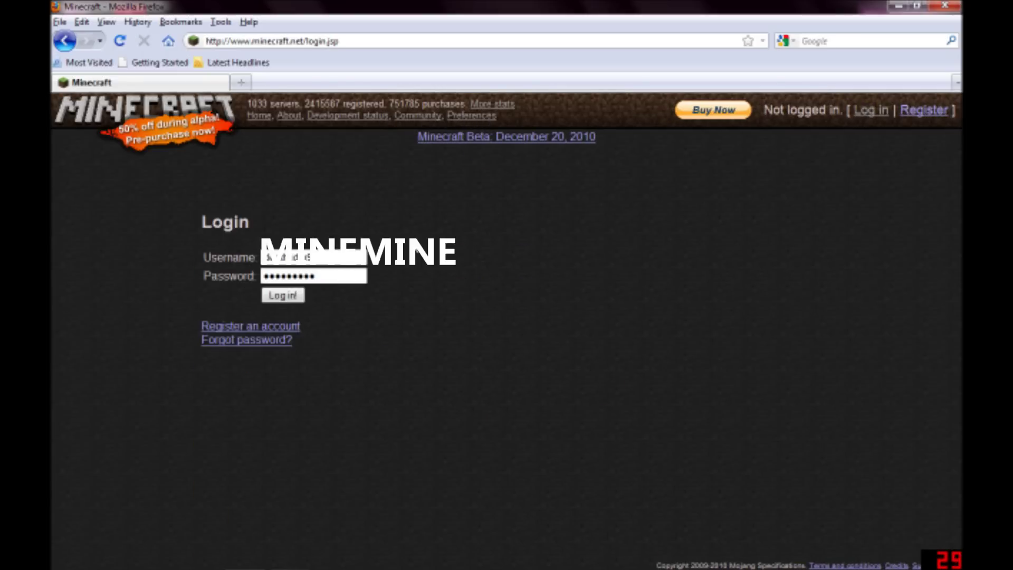
{"action": "left_click", "coordinate": [290, 296]}
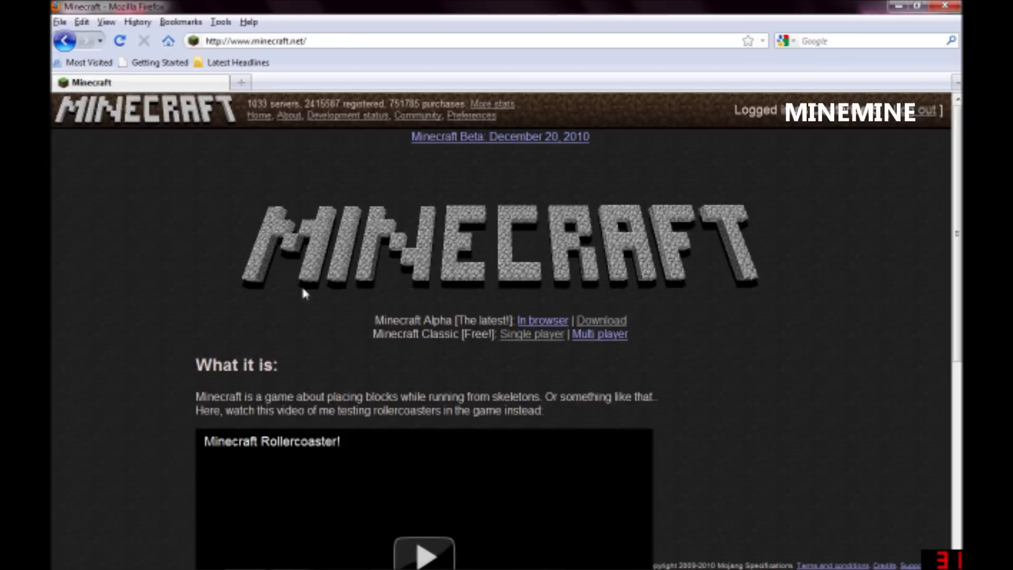
Visit the Community page, then go to the account's skin page.
{"action": "left_click", "coordinate": [415, 116]}
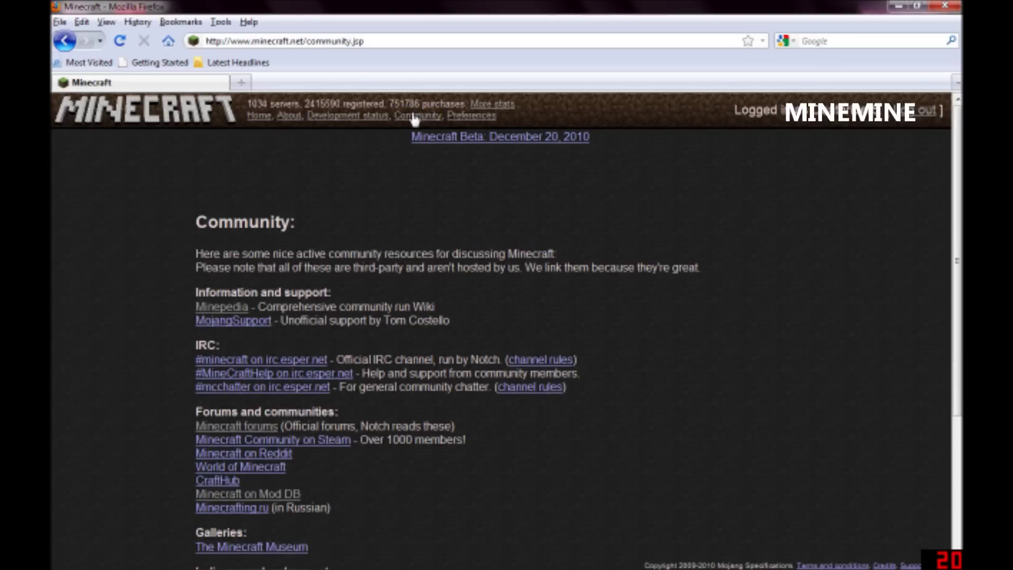
{"action": "scroll", "coordinate": [372, 148], "scroll_direction": "down", "scroll_amount": 7}
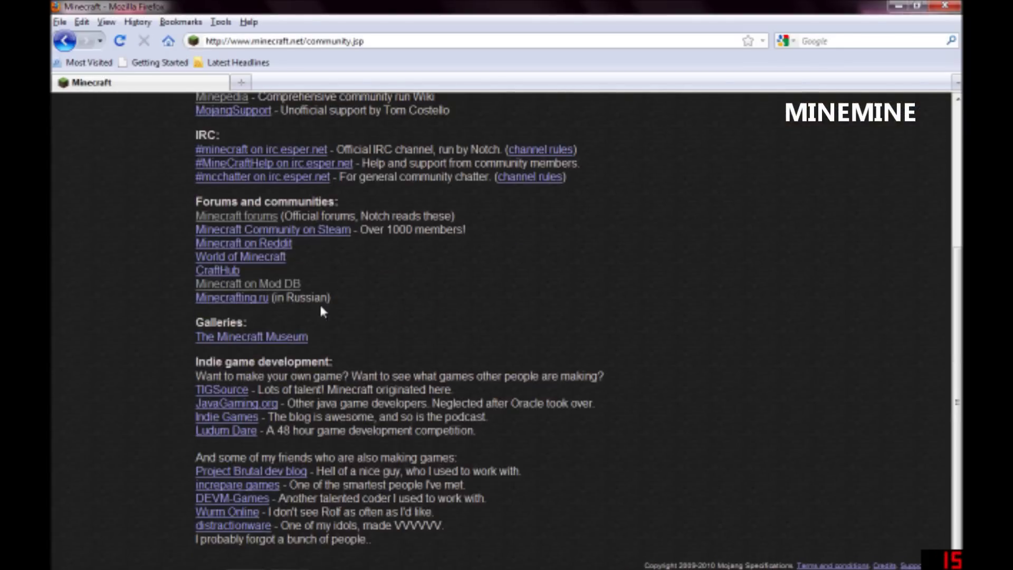
{"action": "scroll", "coordinate": [232, 528], "scroll_direction": "up", "scroll_amount": 7}
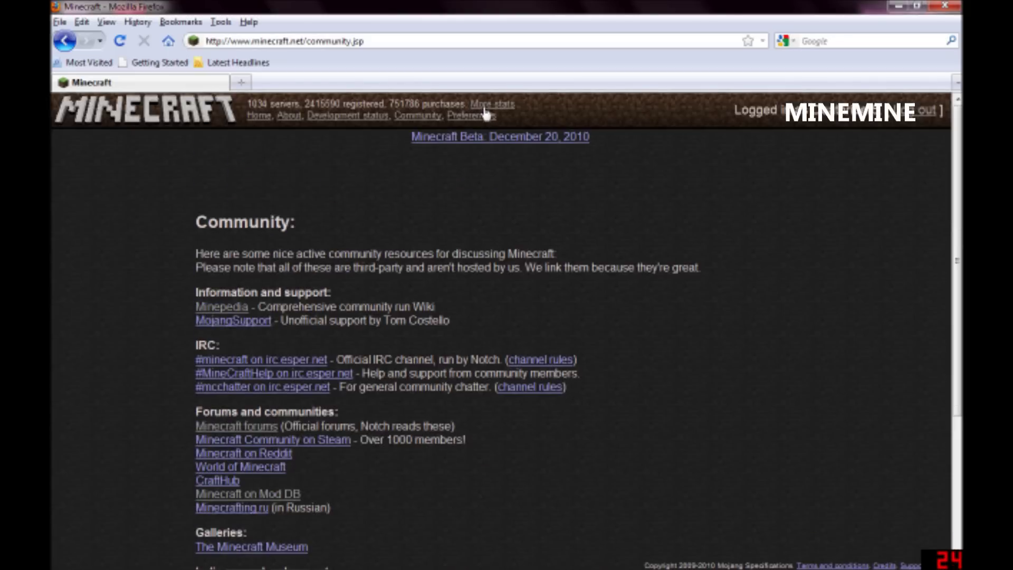
{"action": "left_click", "coordinate": [485, 115]}
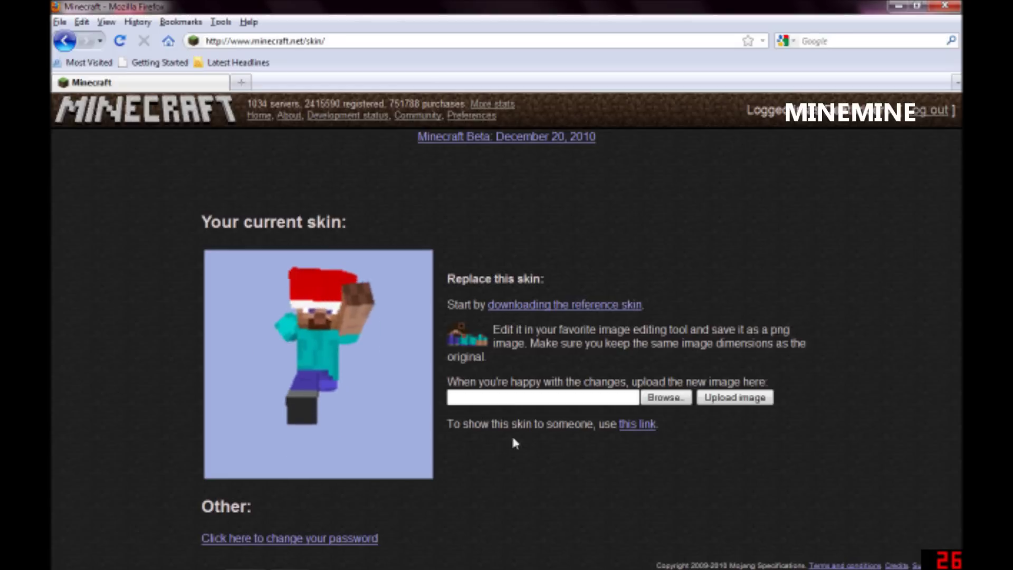
Browse for a skin image file and show the Desktop's files in the upload dialog.
{"action": "left_click", "coordinate": [665, 397]}
{"action": "left_click", "coordinate": [103, 143]}
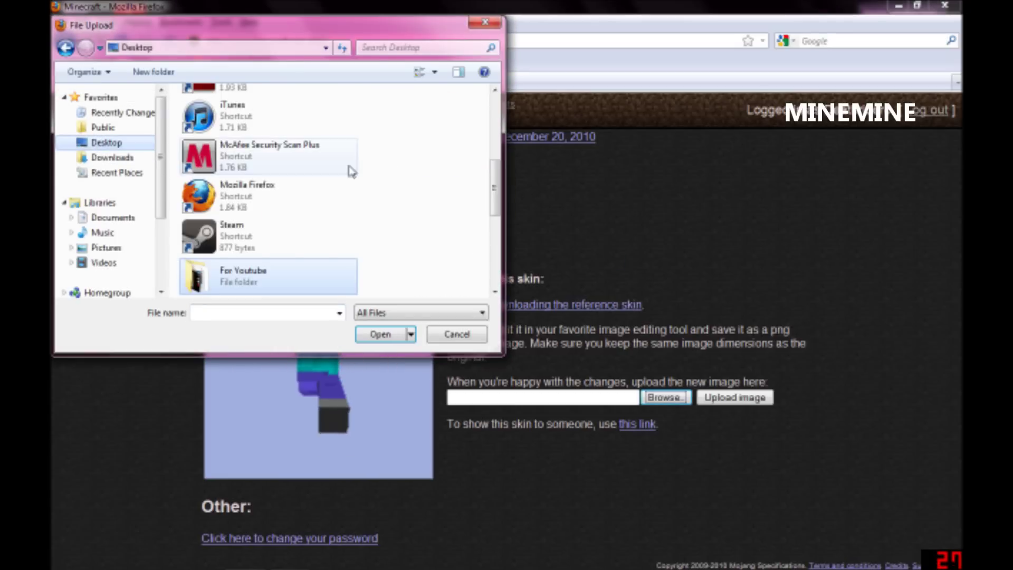
{"action": "scroll", "coordinate": [349, 203], "scroll_direction": "down", "scroll_amount": 5}
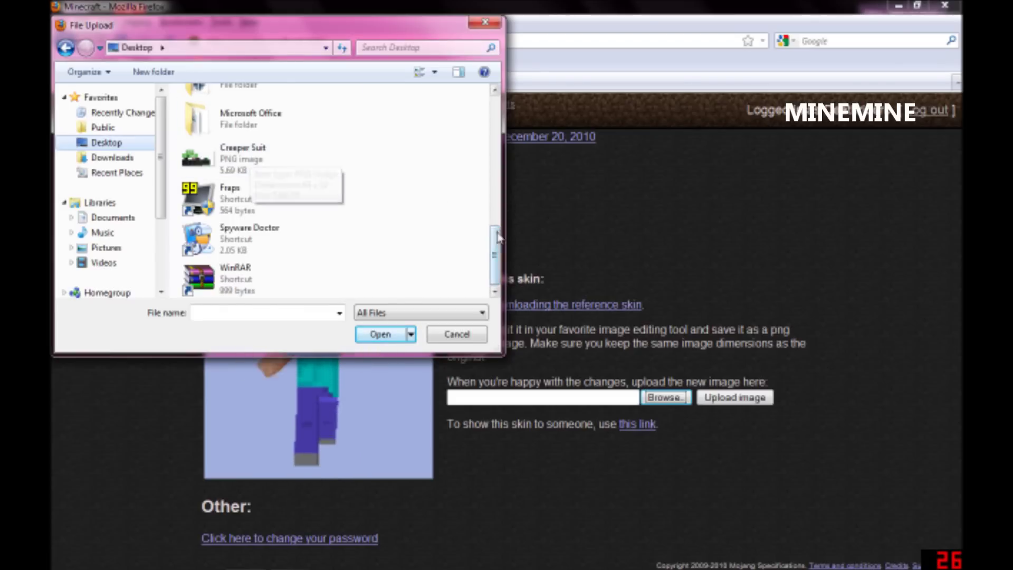
{"action": "scroll", "coordinate": [498, 218], "scroll_direction": "up", "scroll_amount": 2}
{"action": "left_click_drag", "start_coordinate": [498, 218], "coordinate": [494, 253]}
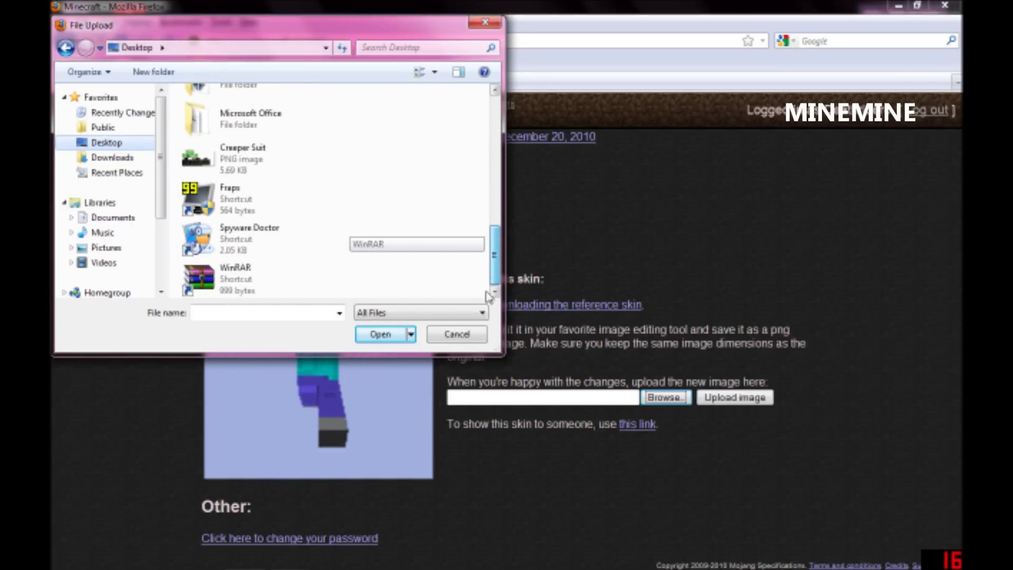
Search the Desktop for 'santa', then close the file upload dialog.
{"action": "left_click", "coordinate": [391, 48]}
{"action": "type", "text": "santa"}
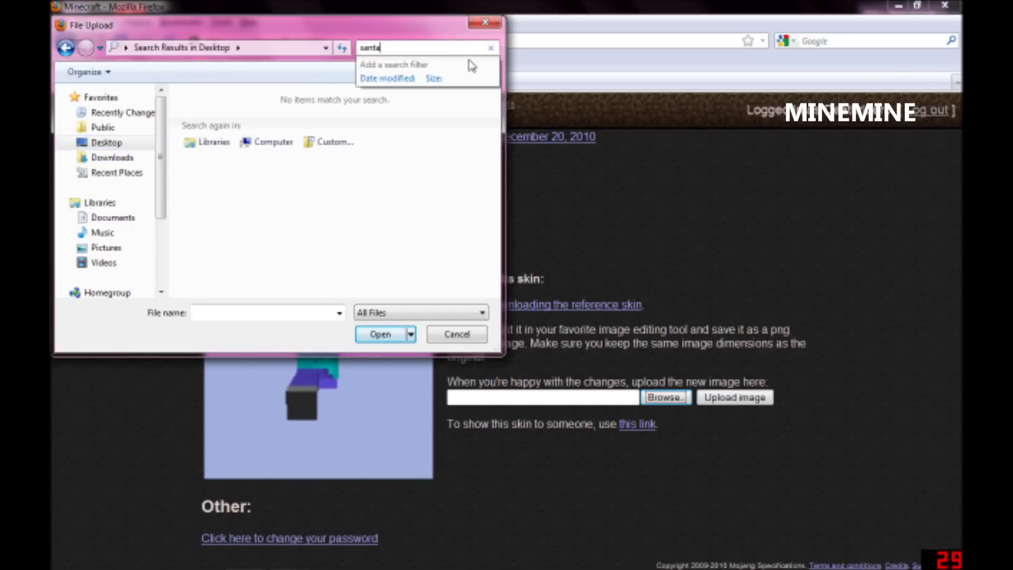
{"action": "left_click", "coordinate": [492, 48]}
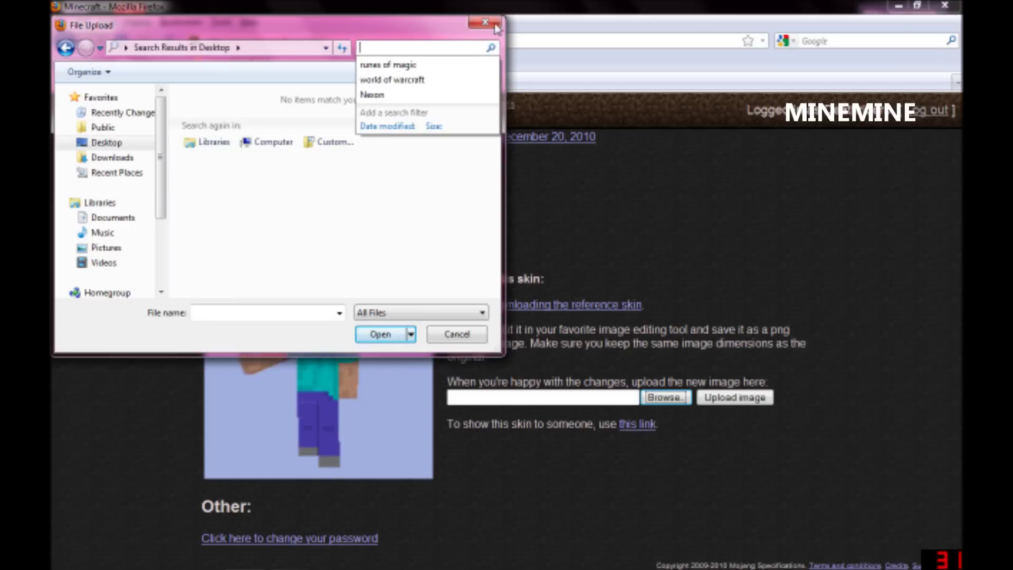